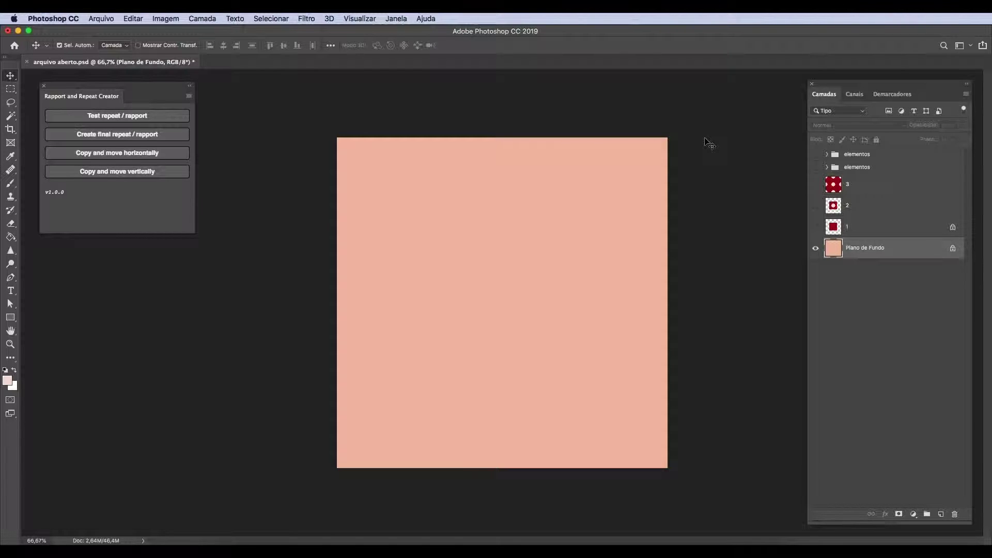
# Preview example layers 1, 2 and 3 (red square, light circle, dot repeat), then delete all three
pyautogui.click(816, 228)
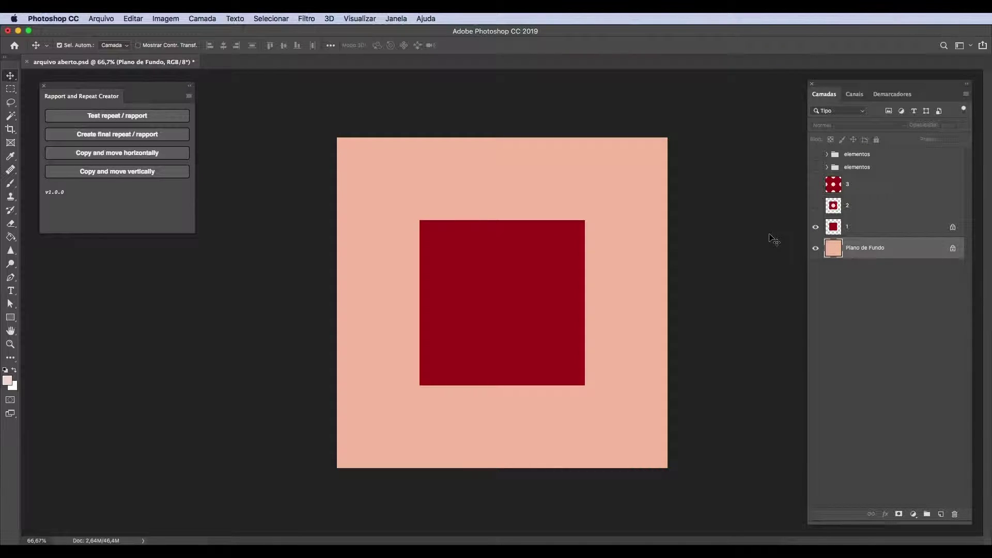
pyautogui.click(816, 207)
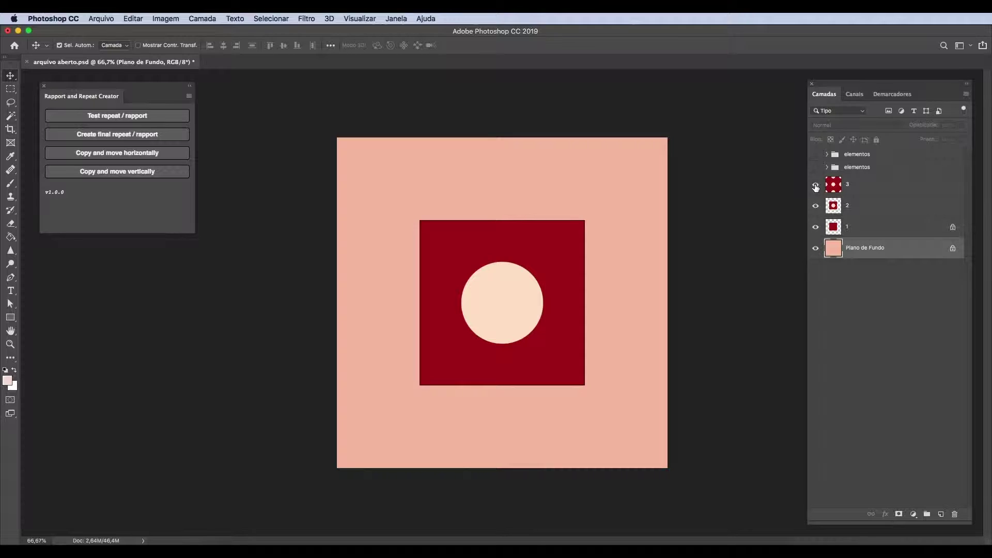
pyautogui.click(815, 185)
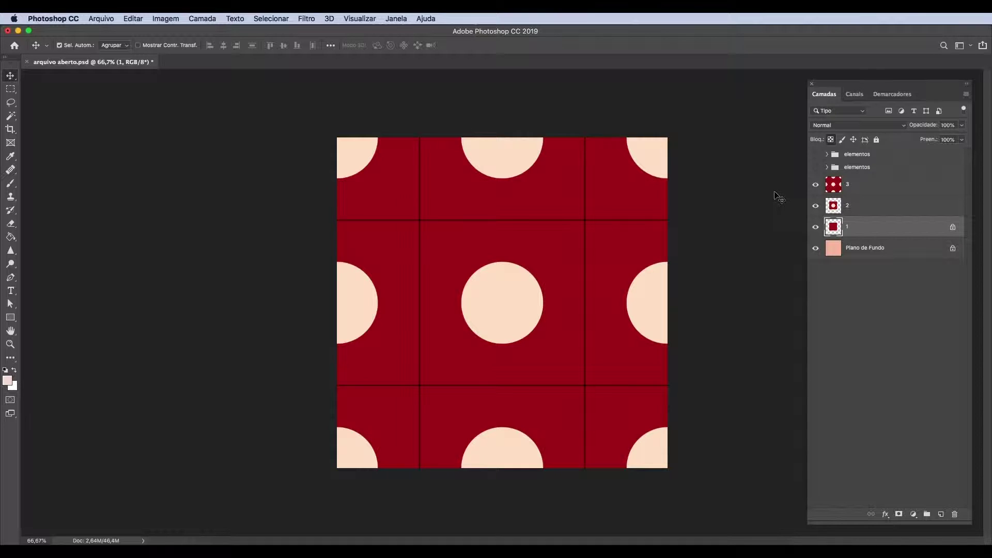
pyautogui.keyDown('shift'); pyautogui.click(891, 192); pyautogui.keyUp('shift')
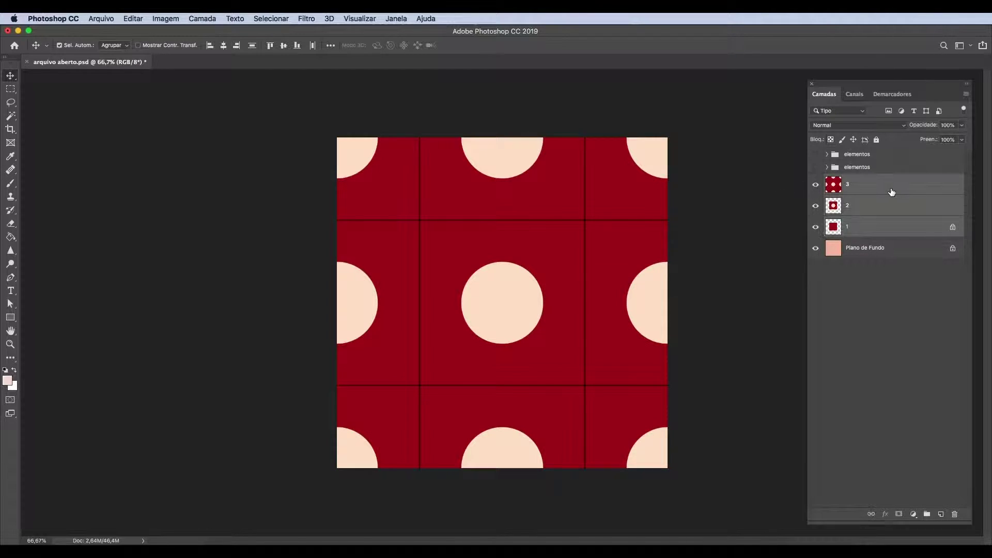
pyautogui.press('Delete')
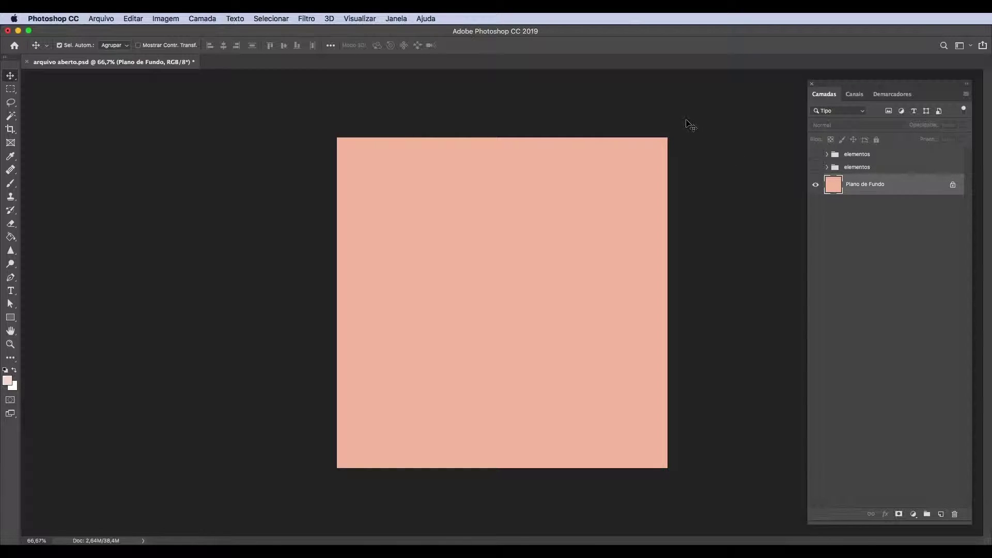
# Open the Rapport and Repeat Creator panel from Janela > Extensões
pyautogui.click(396, 19)
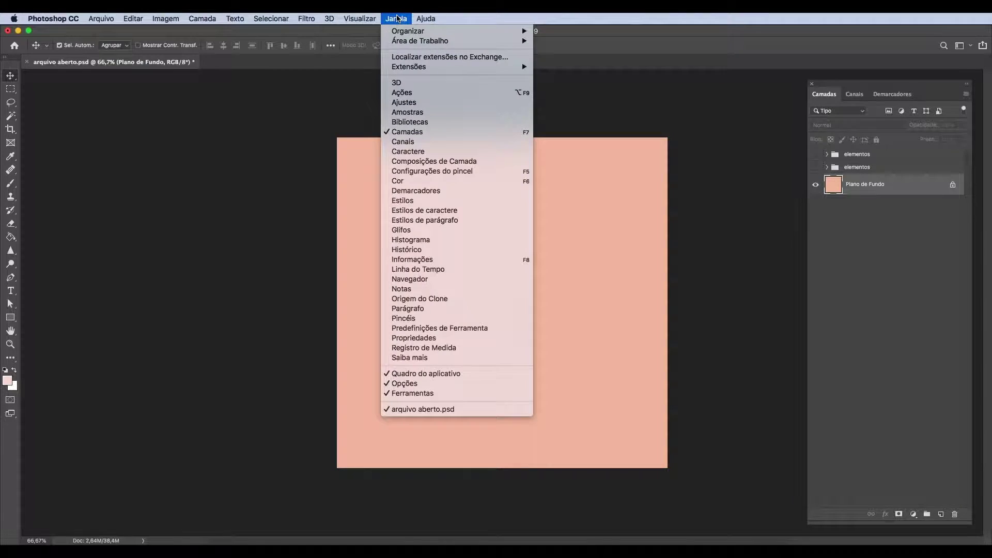
pyautogui.moveTo(407, 70)
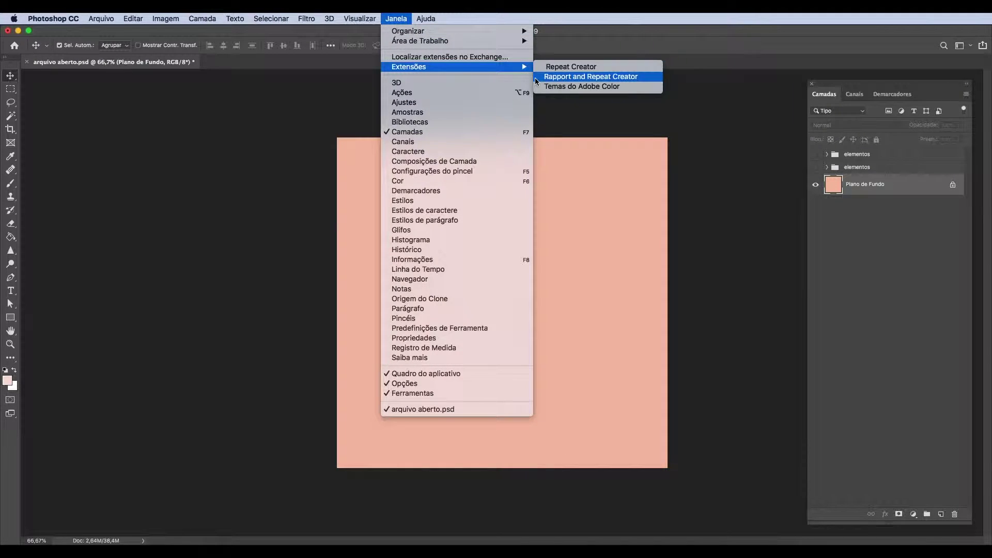
pyautogui.click(584, 81)
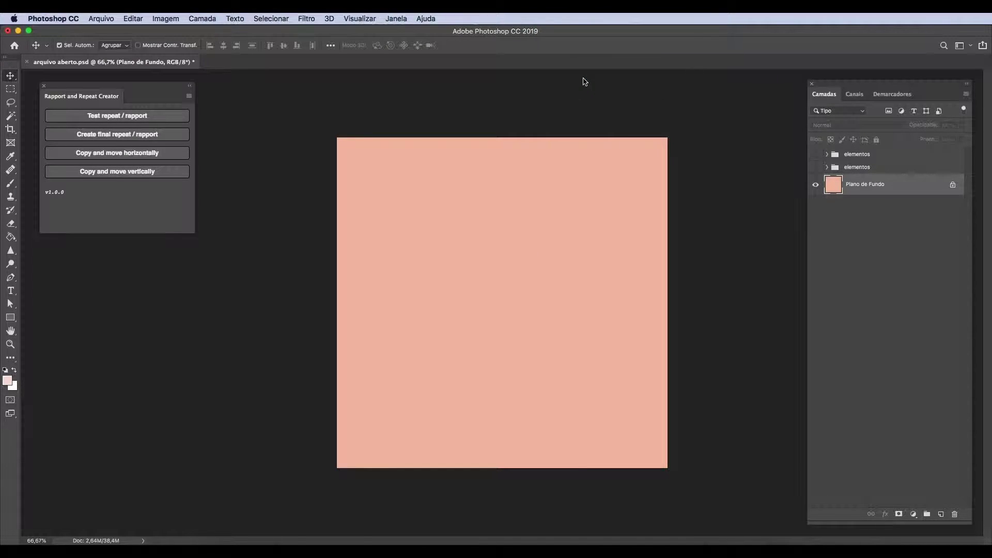
# Show the tile guides with Cmd+; and select the red and cream flower arrangement
pyautogui.press('super+semicolon')
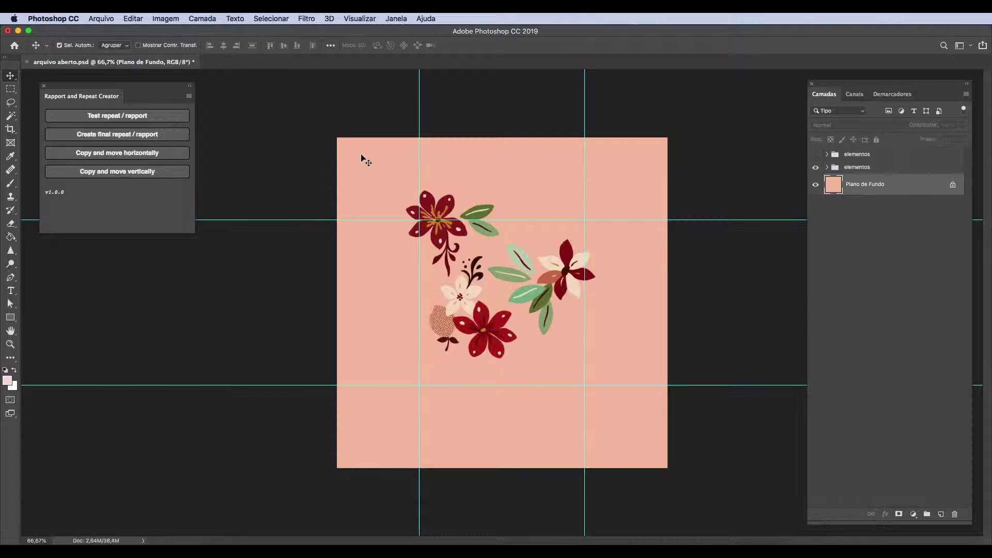
pyautogui.moveTo(362, 156); pyautogui.dragTo(634, 421)
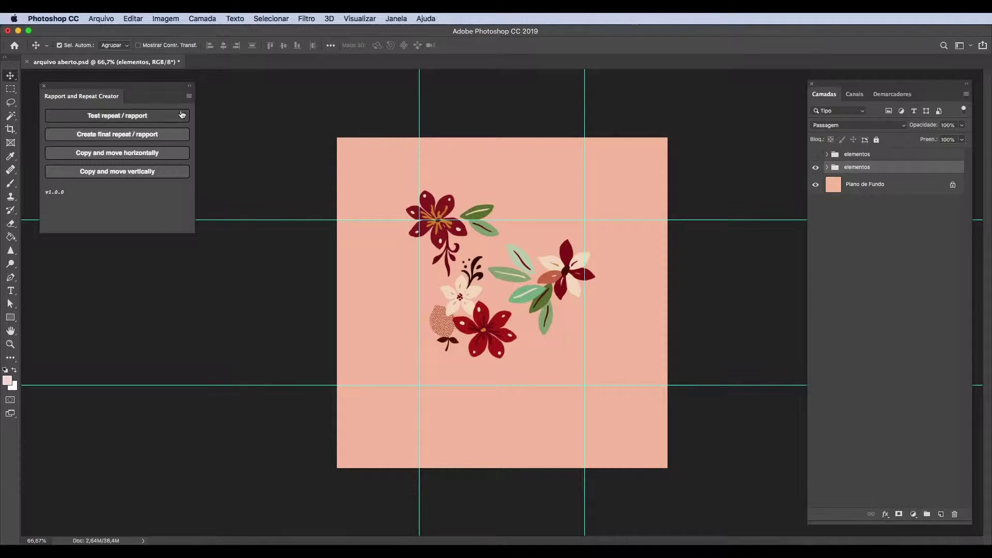
# Run Test repeat / rapport on the flower arrangement and confirm the Done message
pyautogui.click(123, 120)
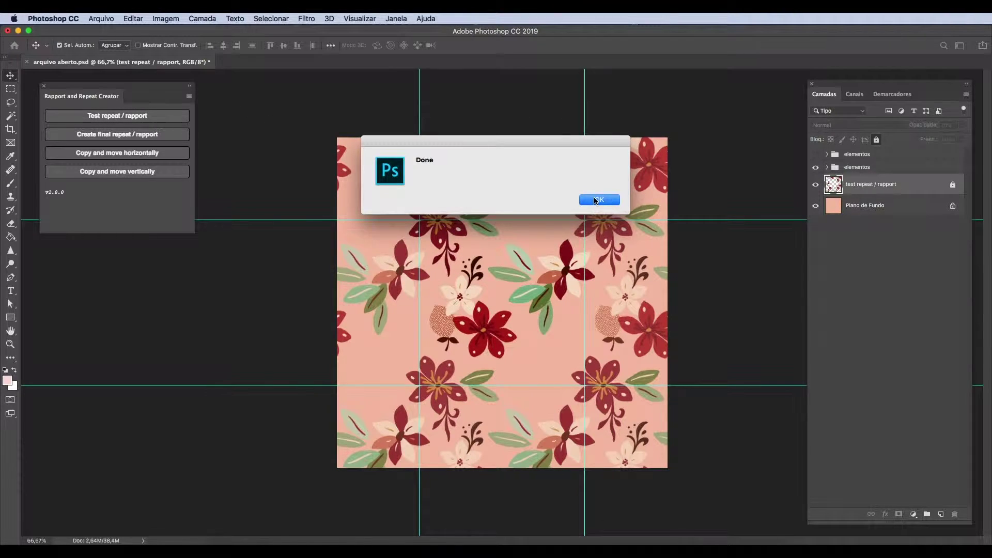
pyautogui.click(595, 199)
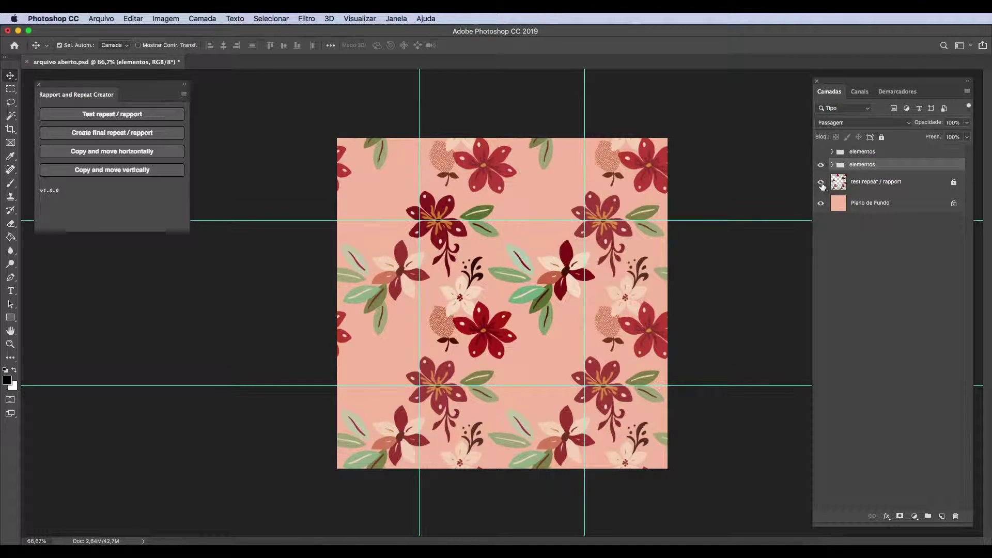
# With the test layer hidden, try copying the cream-and-red flower to the top edge, then delete the copy
pyautogui.click(821, 183)
pyautogui.click(566, 255)
pyautogui.moveTo(567, 258); pyautogui.dragTo(529, 133)
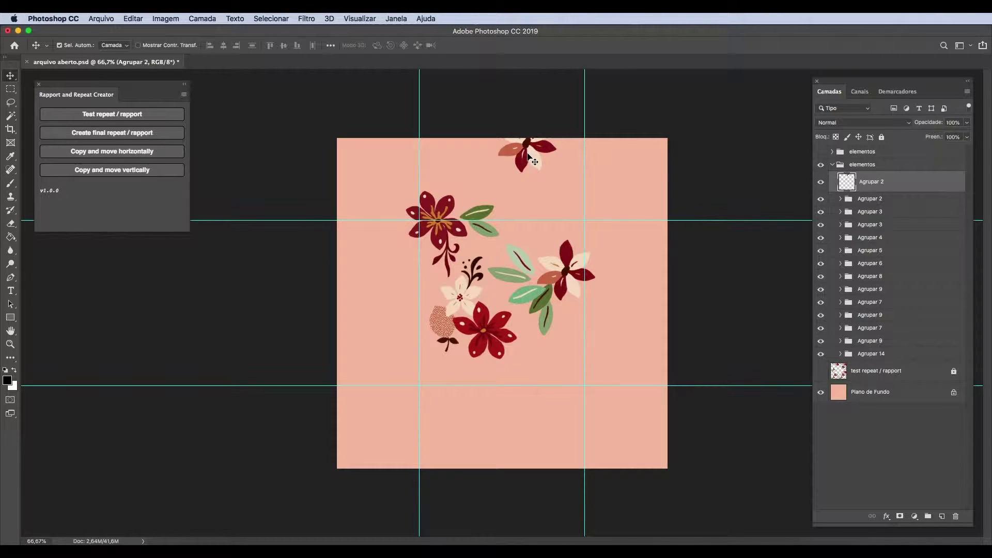
pyautogui.moveTo(530, 159); pyautogui.dragTo(540, 191)
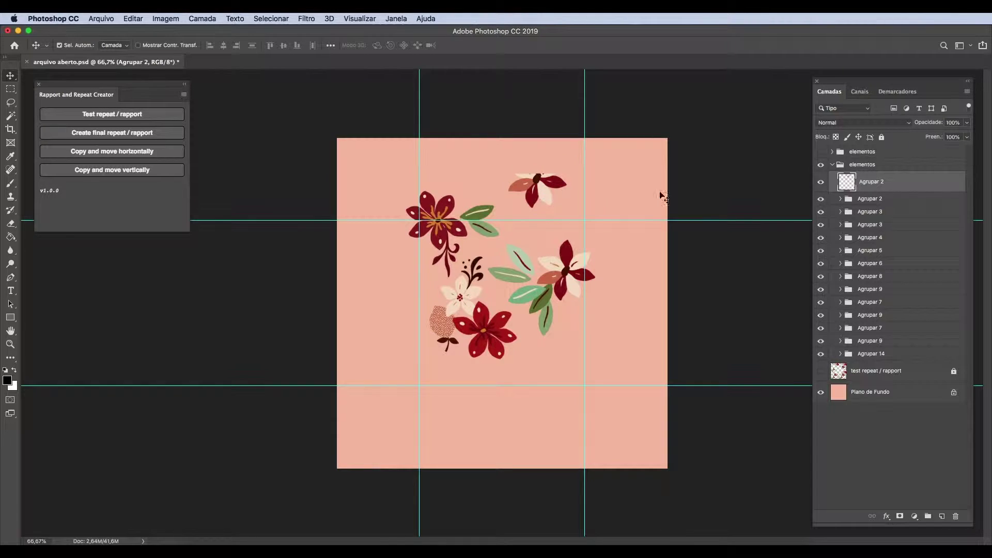
pyautogui.press('Delete')
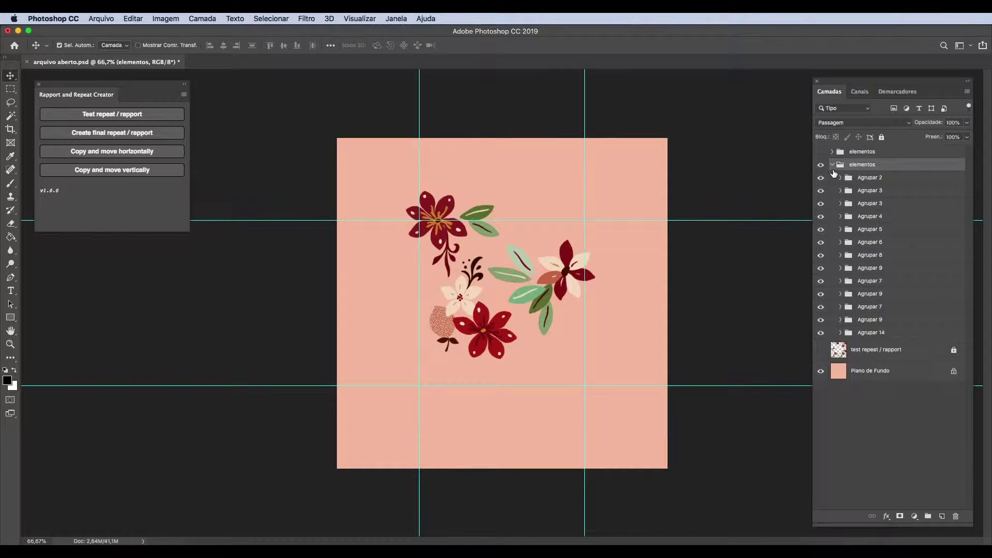
# Turn on the second elementos group's flowers and delete the test repeat / rapport layer
pyautogui.click(832, 165)
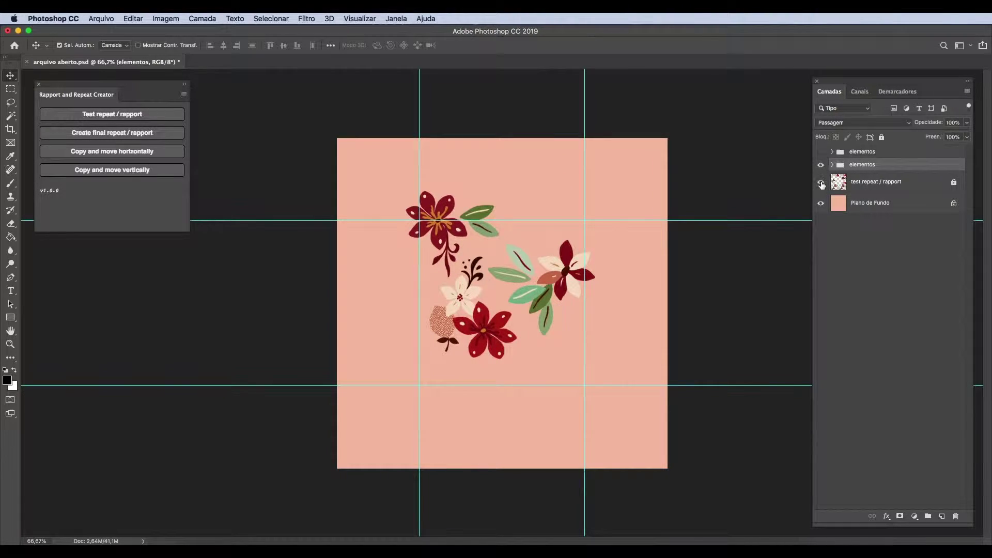
pyautogui.click(820, 182)
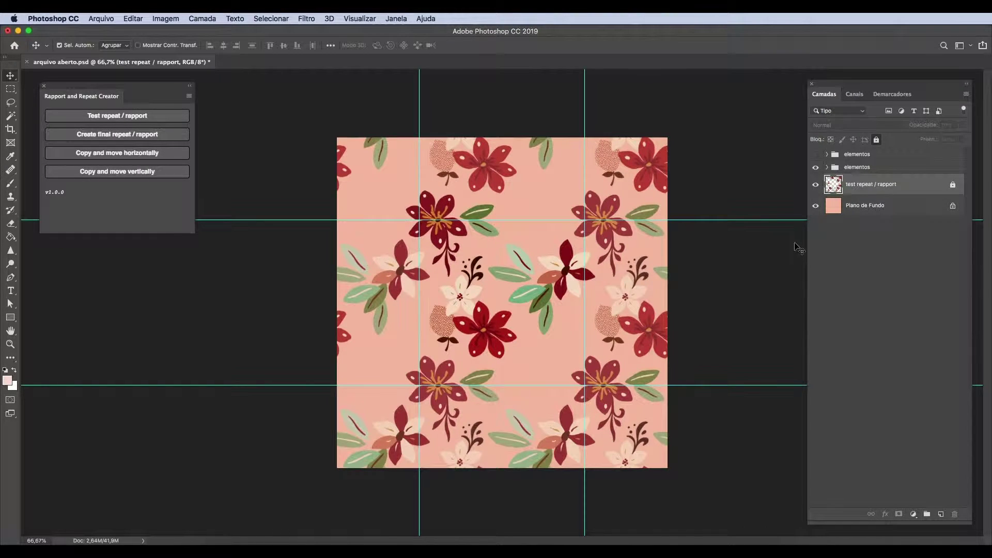
pyautogui.click(816, 155)
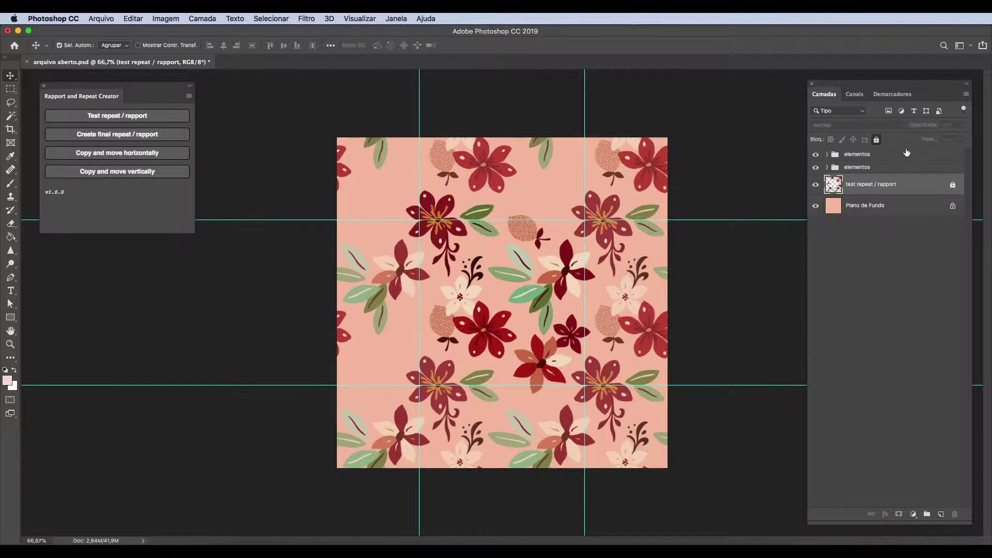
pyautogui.click(876, 139)
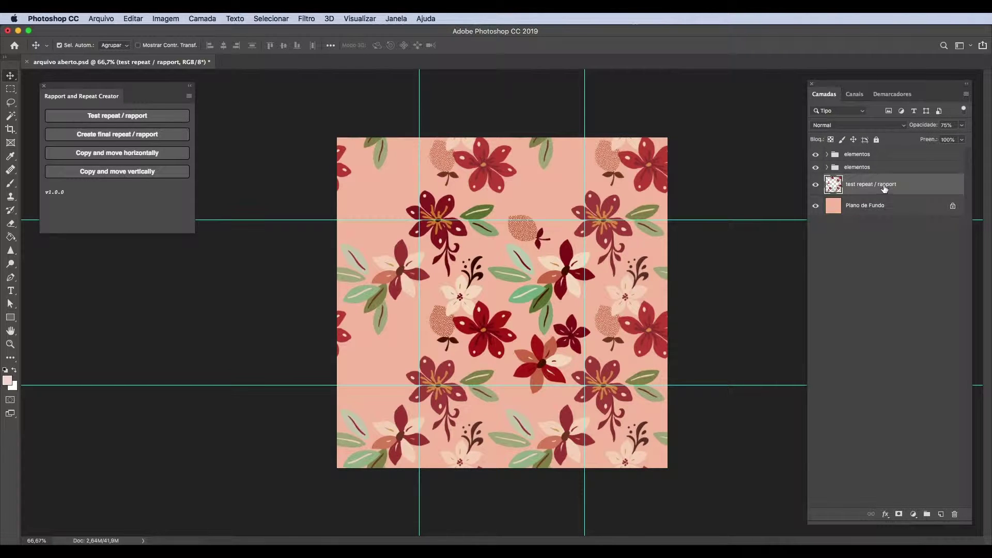
pyautogui.press('Delete')
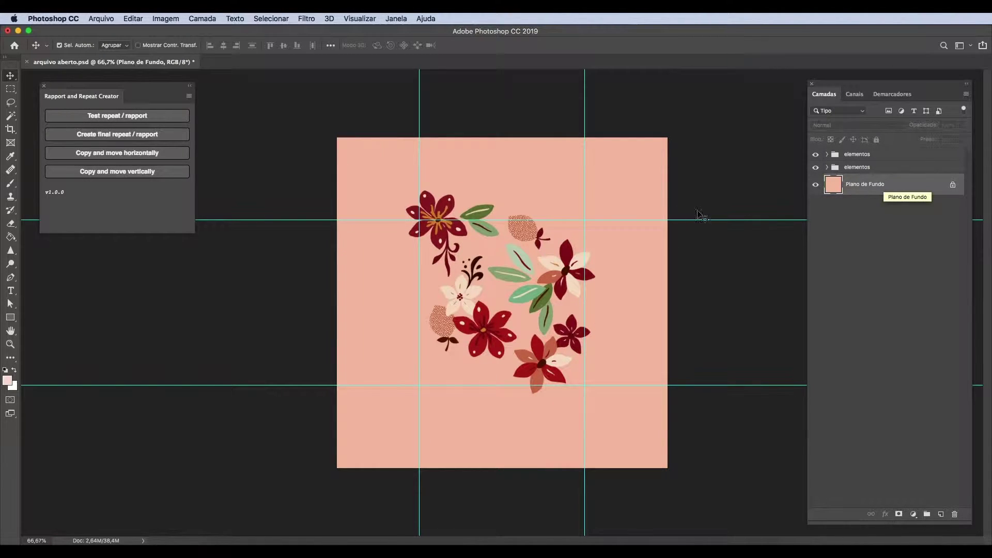
pyautogui.moveTo(369, 164); pyautogui.dragTo(646, 438)
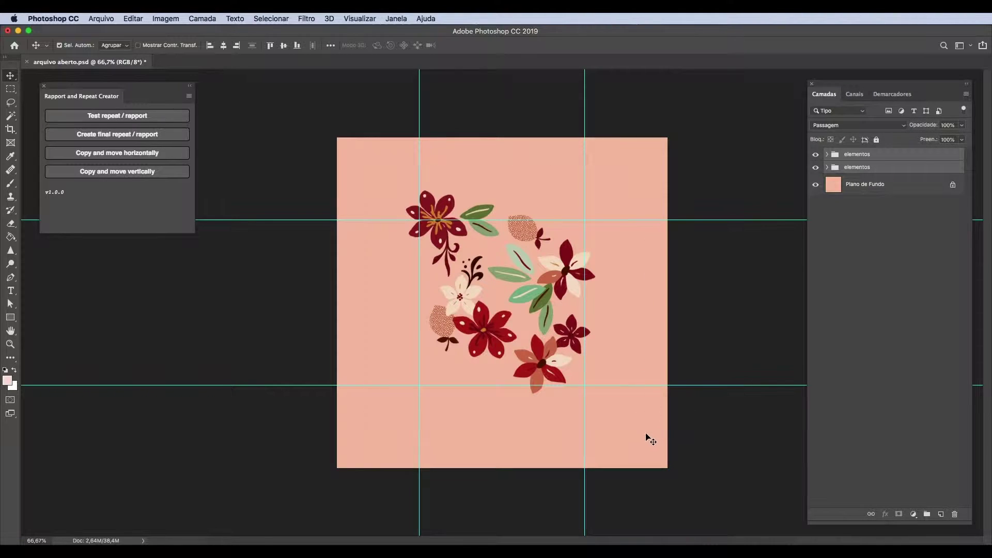
pyautogui.click(141, 119)
pyautogui.click(609, 199)
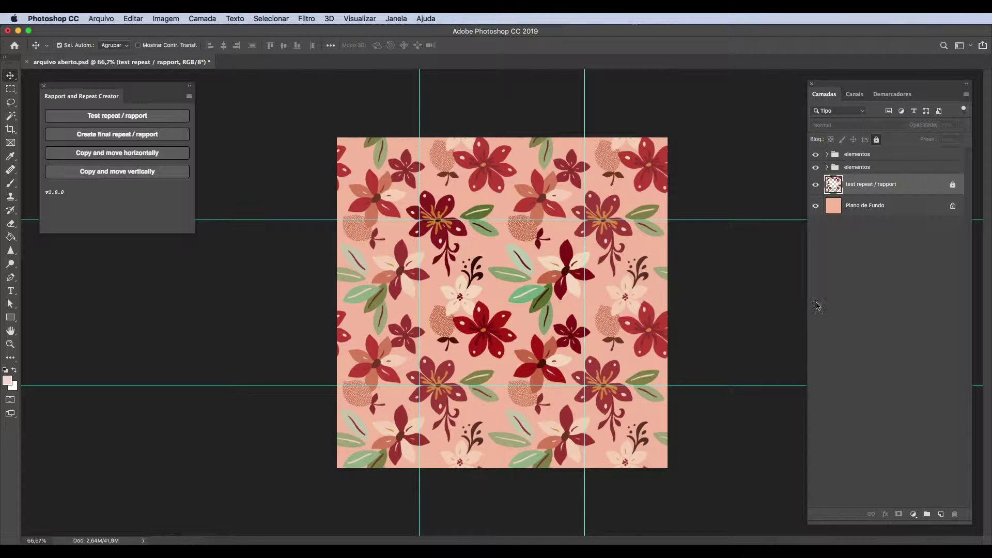
pyautogui.click(877, 140)
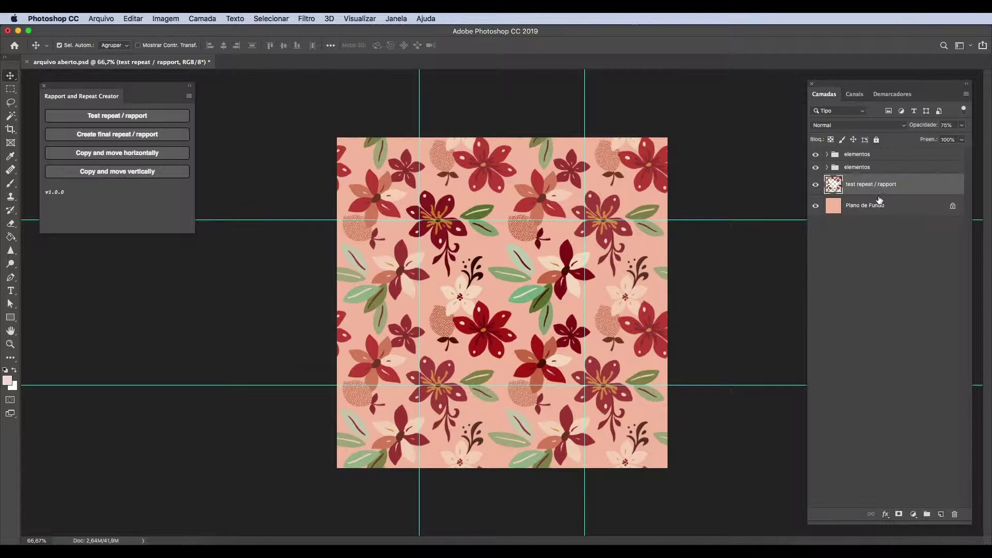
pyautogui.press('Delete')
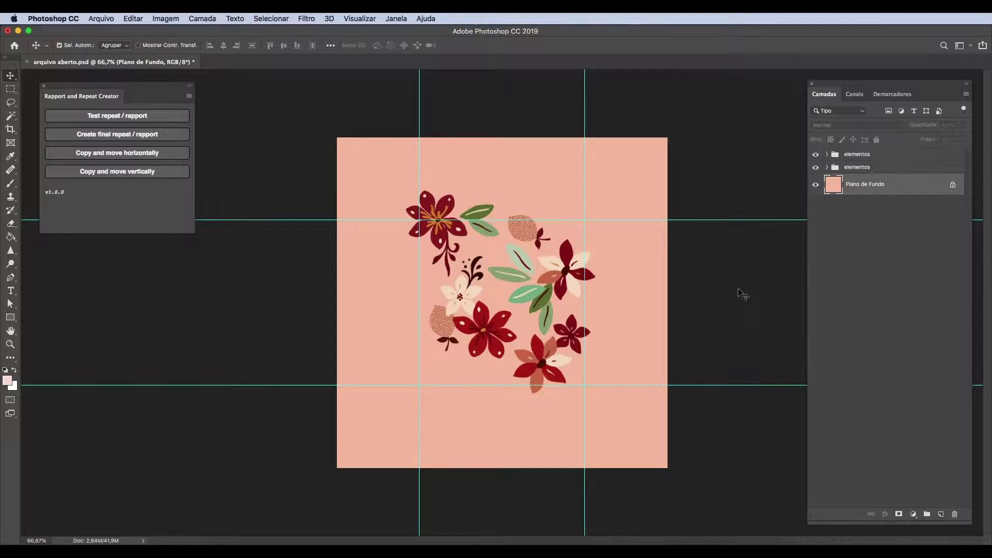
pyautogui.moveTo(362, 160); pyautogui.dragTo(639, 431)
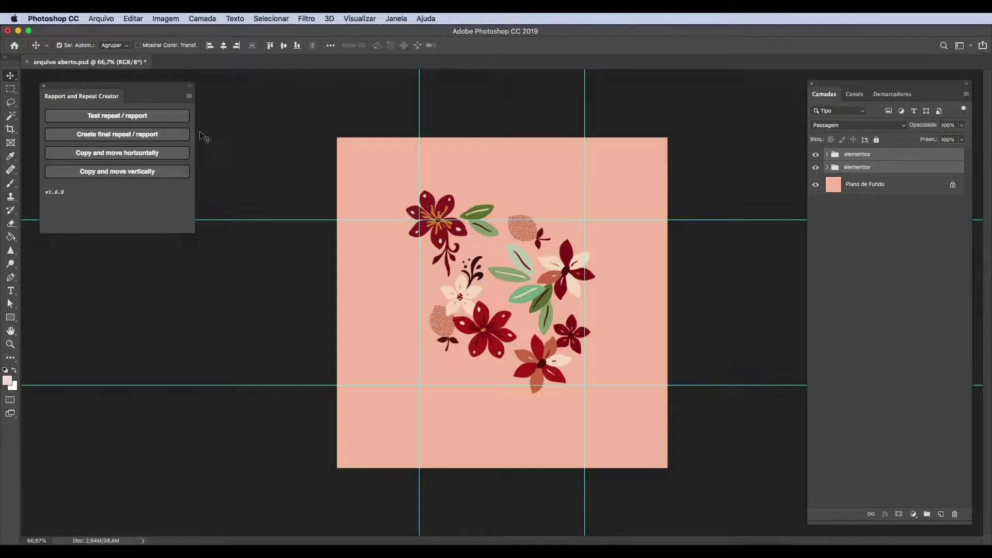
# Create the final repeat / rapport layer, confirm, and toggle its visibility to compare with the motif
pyautogui.click(153, 135)
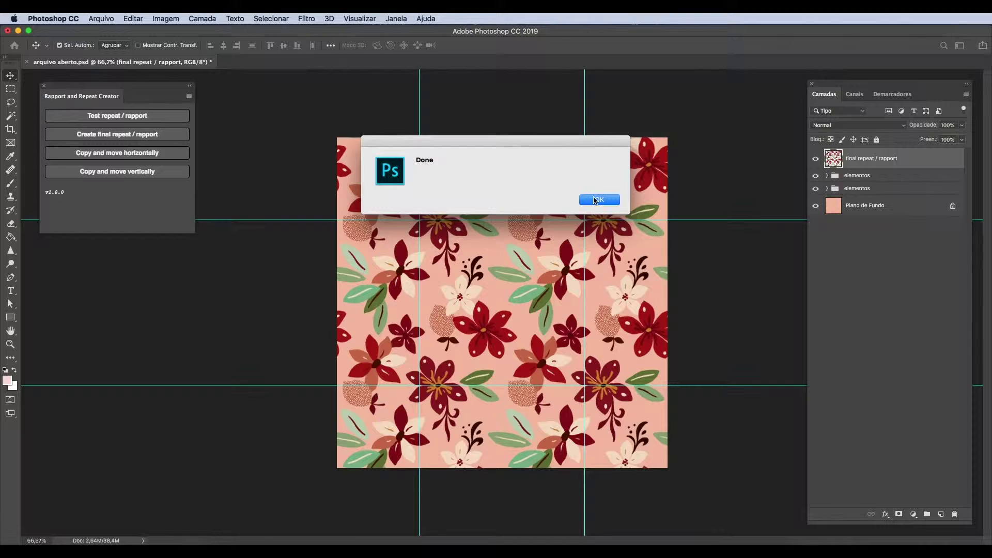
pyautogui.click(594, 199)
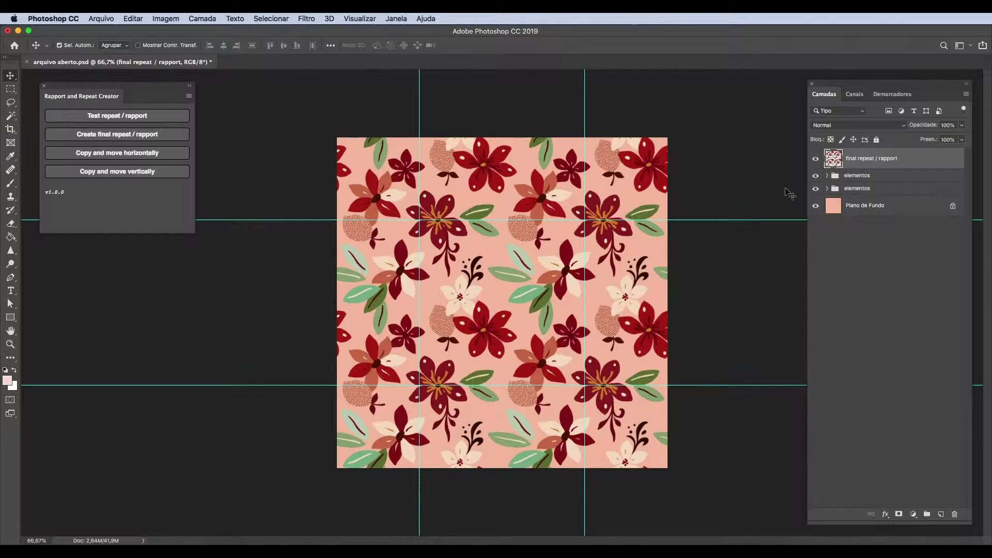
pyautogui.click(814, 161)
pyautogui.click(815, 161)
pyautogui.click(164, 19)
pyautogui.click(225, 109)
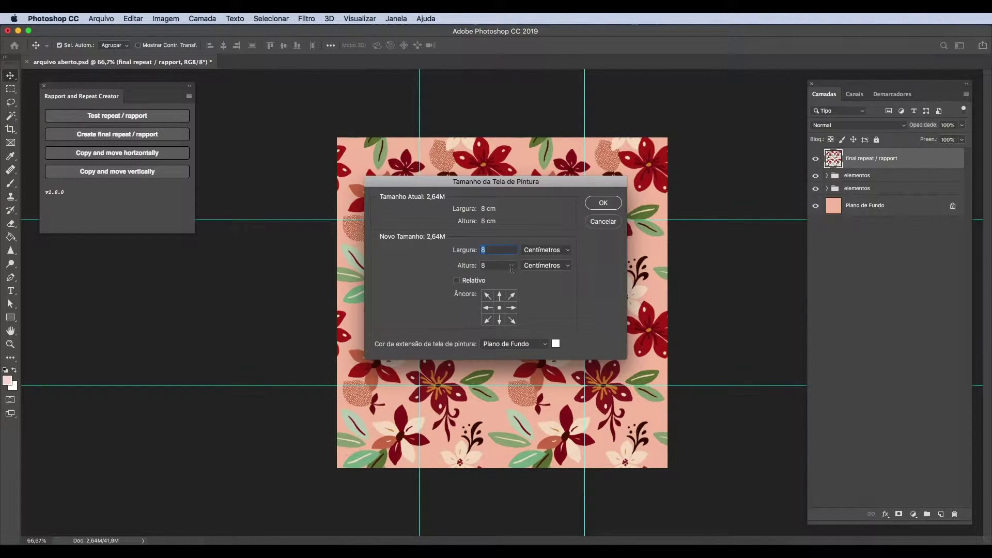
pyautogui.write('4')
pyautogui.press('Tab')
pyautogui.write('4')
pyautogui.click(602, 203)
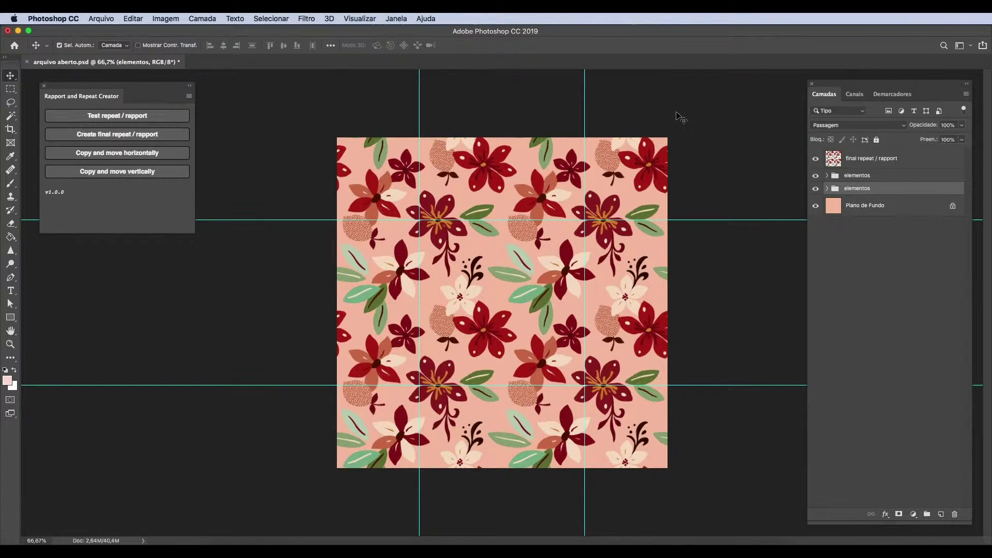
# Copy the top-left red flower group Agrupar 3 horizontally and vertically across the tile edges
pyautogui.click(815, 162)
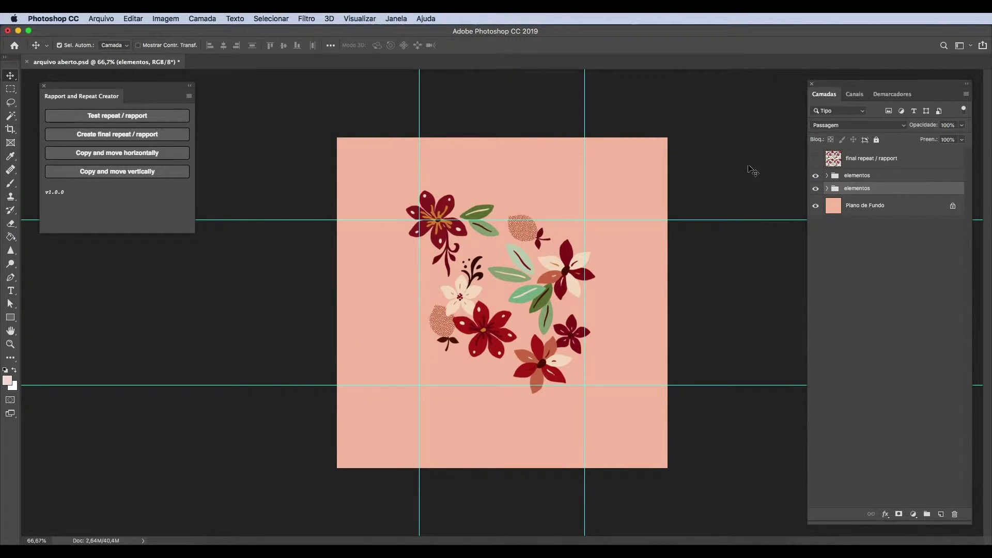
pyautogui.click(443, 205)
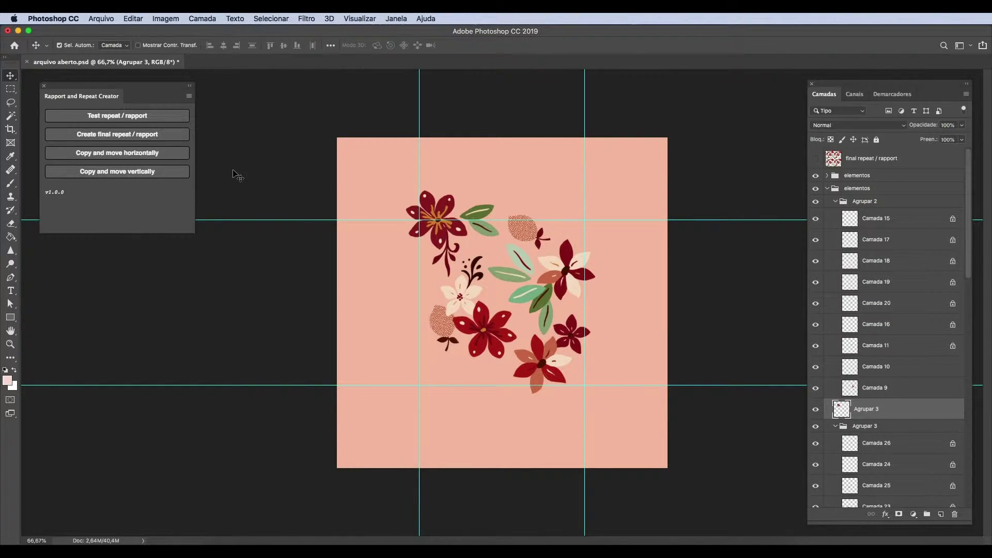
pyautogui.click(112, 154)
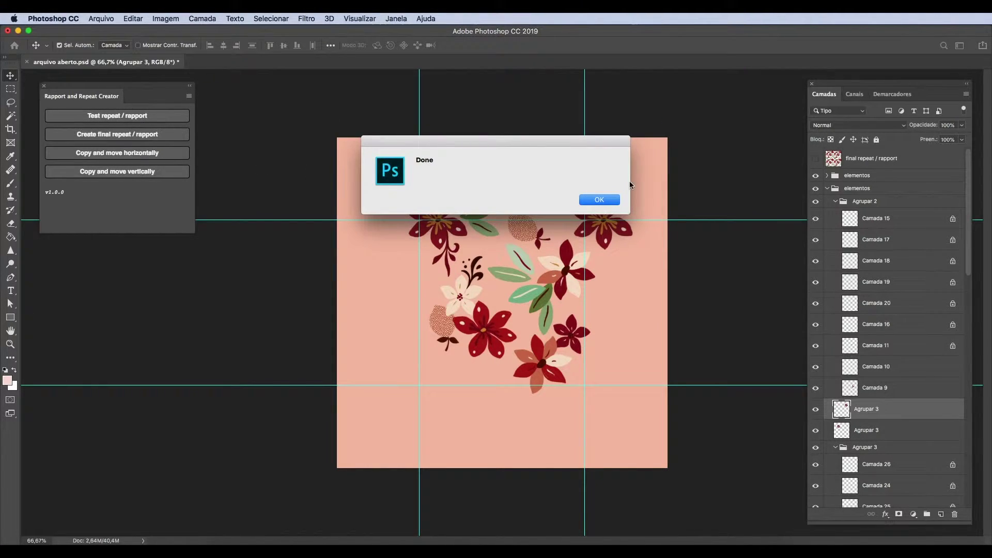
pyautogui.click(599, 199)
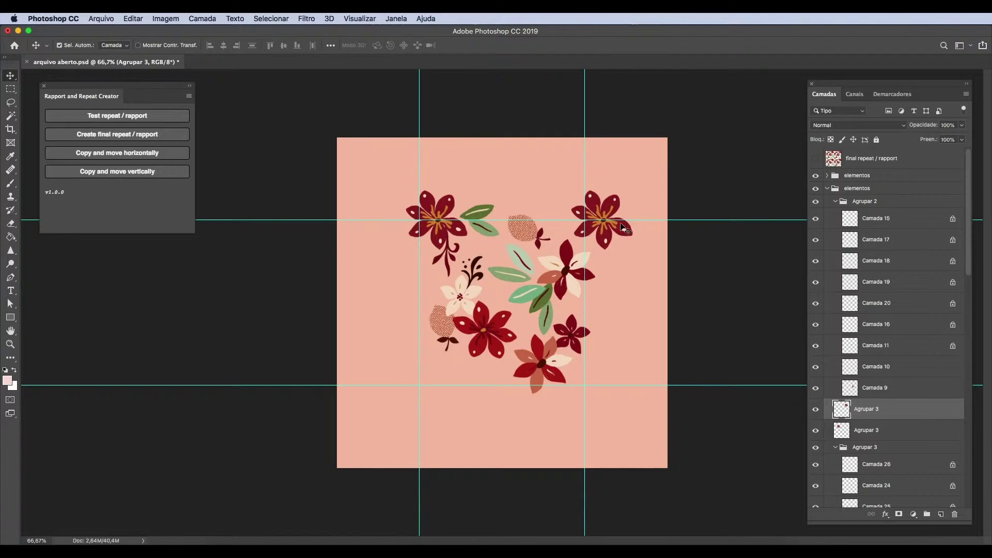
pyautogui.click(104, 174)
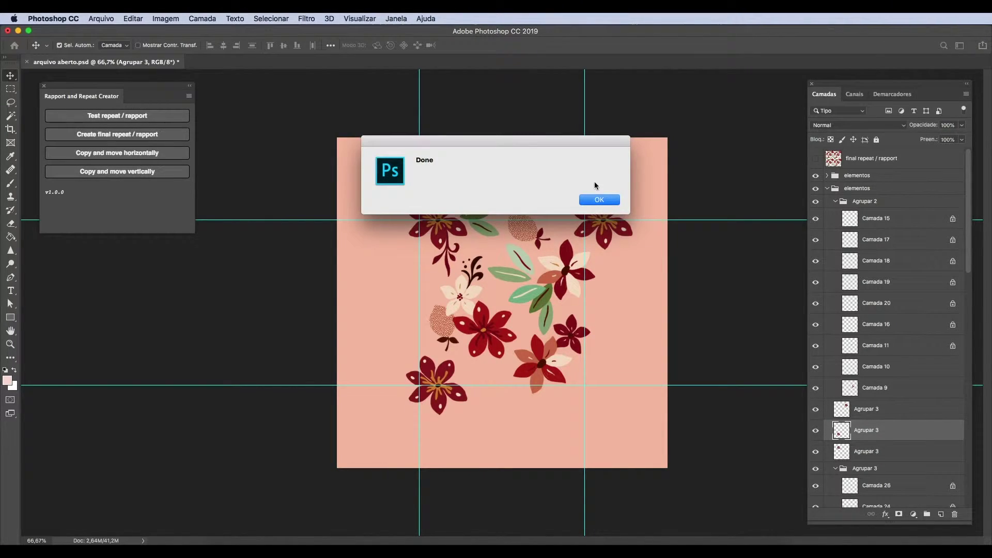
pyautogui.click(613, 200)
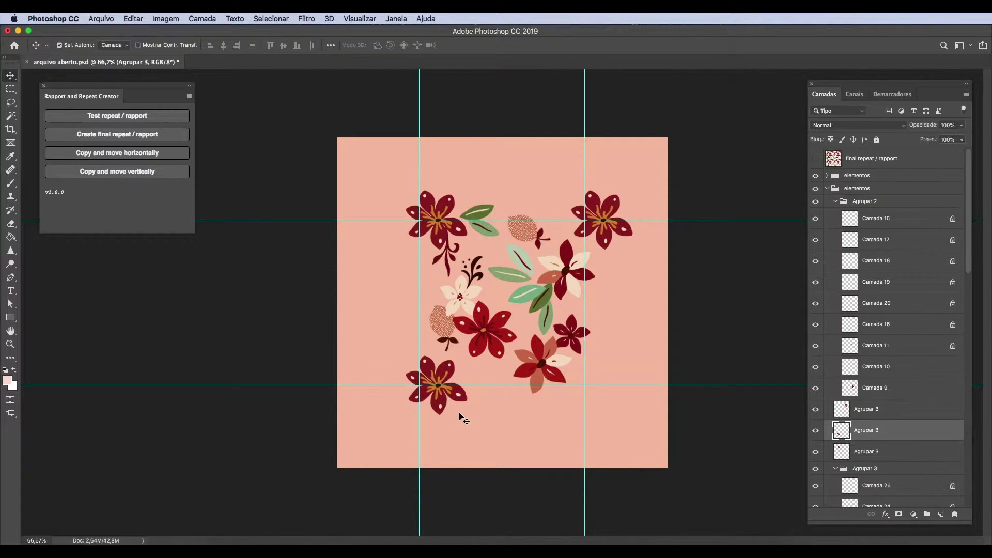
pyautogui.click(815, 158)
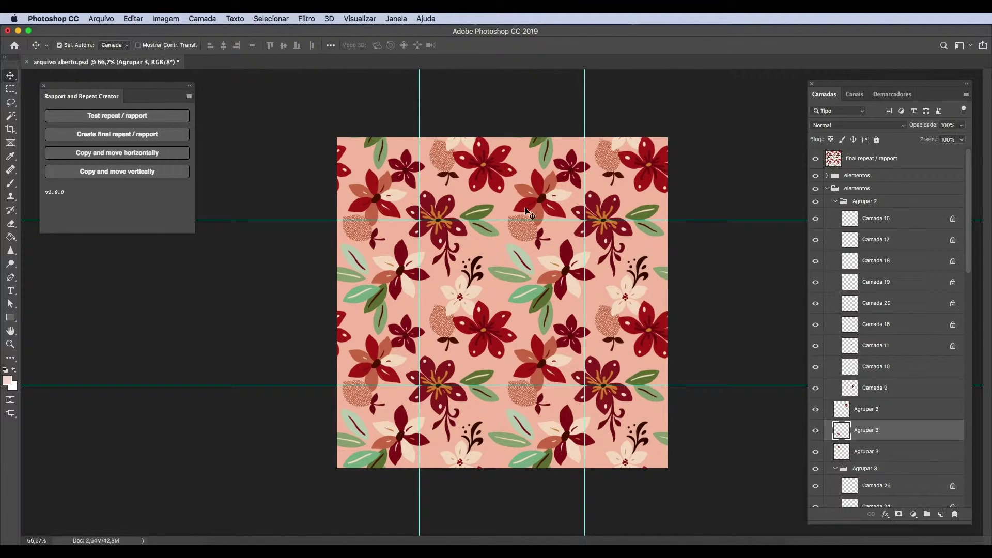
# Copy the lower flower group Agrupar 2 vertically to the tile's top edge
pyautogui.click(816, 161)
pyautogui.click(539, 346)
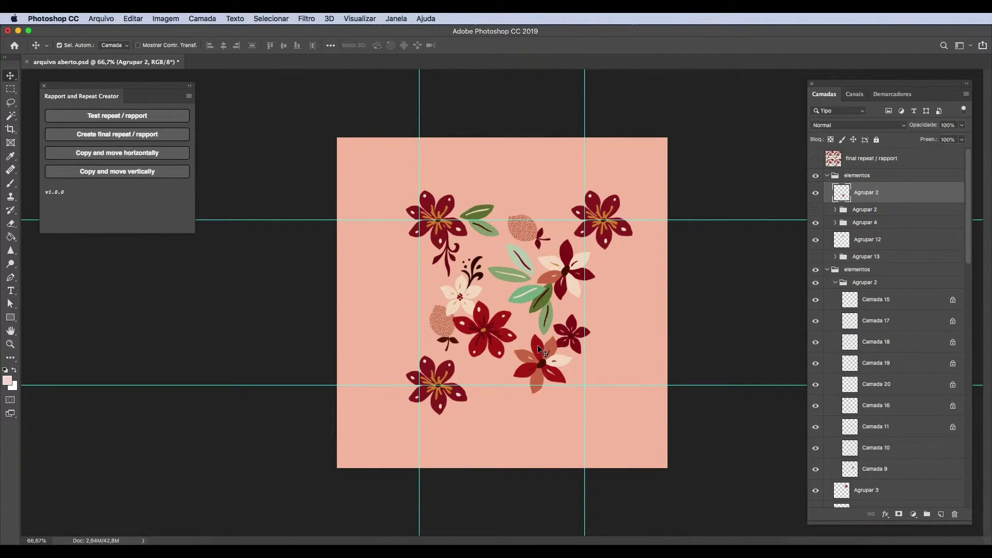
pyautogui.click(131, 169)
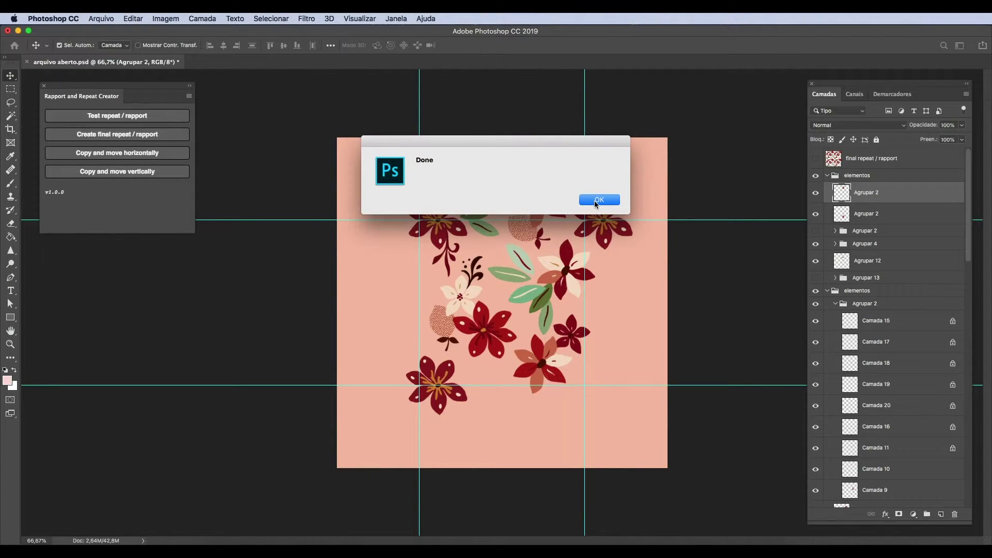
pyautogui.click(596, 200)
# Select the tile area and regenerate the final repeat / rapport layer
pyautogui.moveTo(360, 154); pyautogui.dragTo(650, 450)
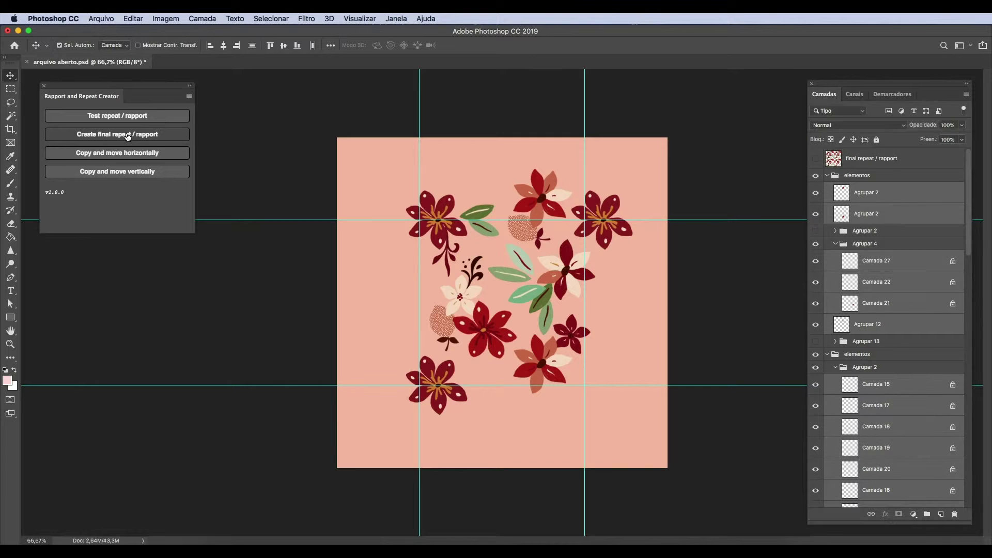
pyautogui.click(128, 135)
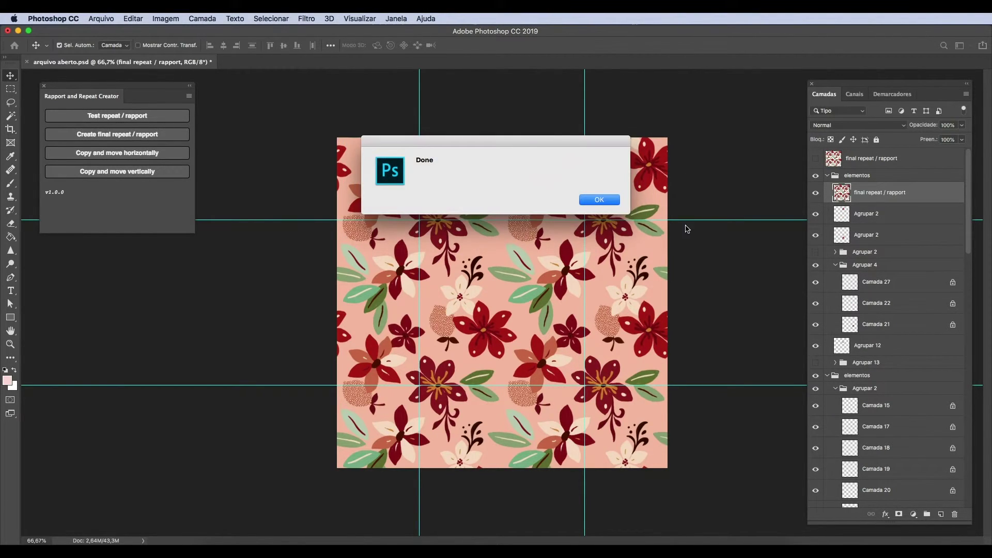
pyautogui.click(600, 200)
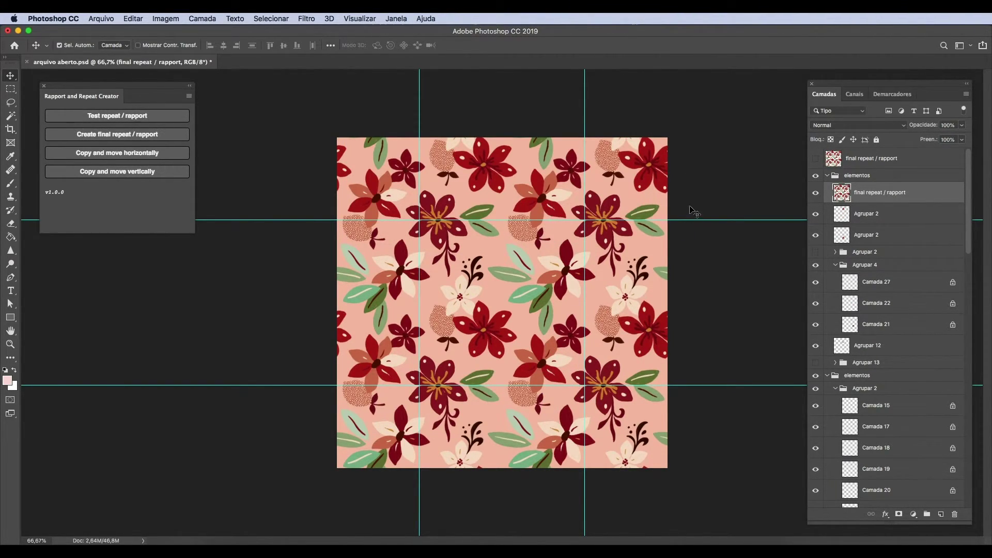